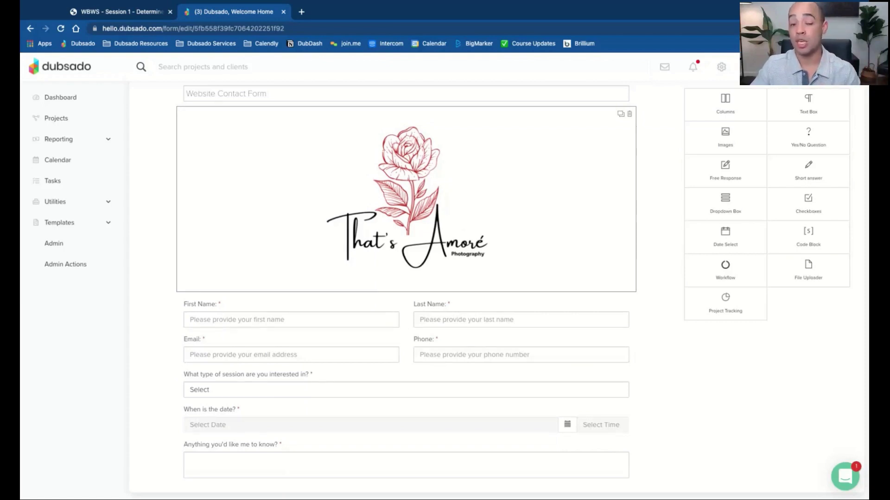
Review the Website Contact Form's settings for default workflow and lead capture options, and return to its form layout.
scroll(470, 209, up, 3)
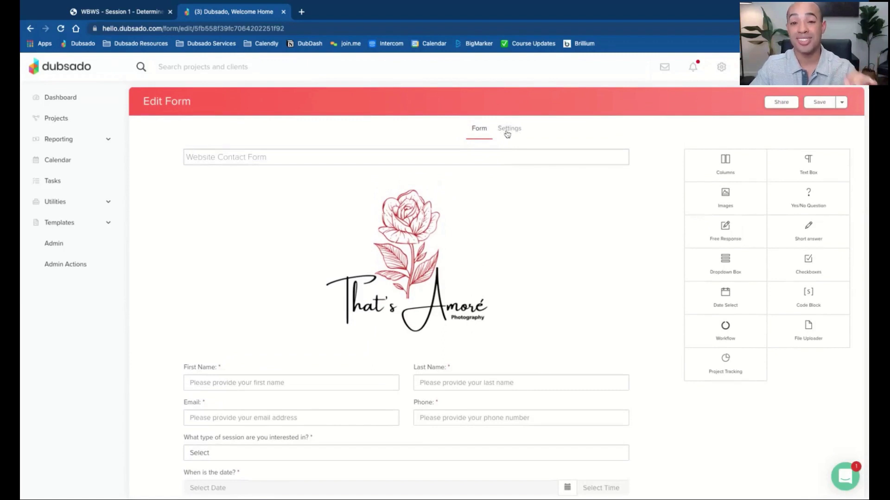
click(508, 129)
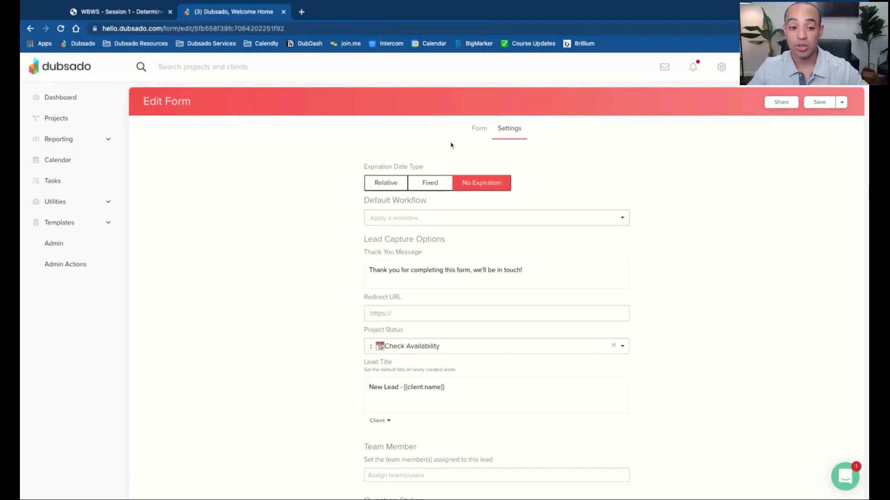
click(476, 132)
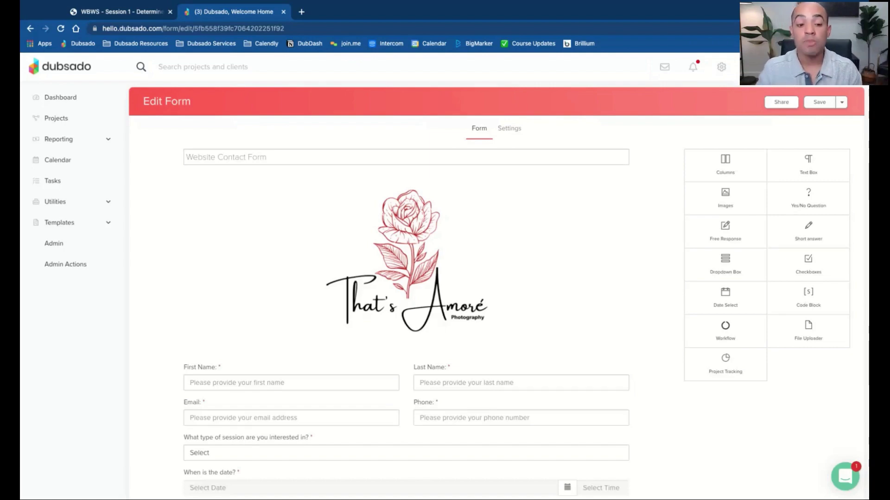
Inspect the options and workflow assignments of the "What type of session are you interested in?" dropdown question, and close its editor.
scroll(482, 234, down, 1)
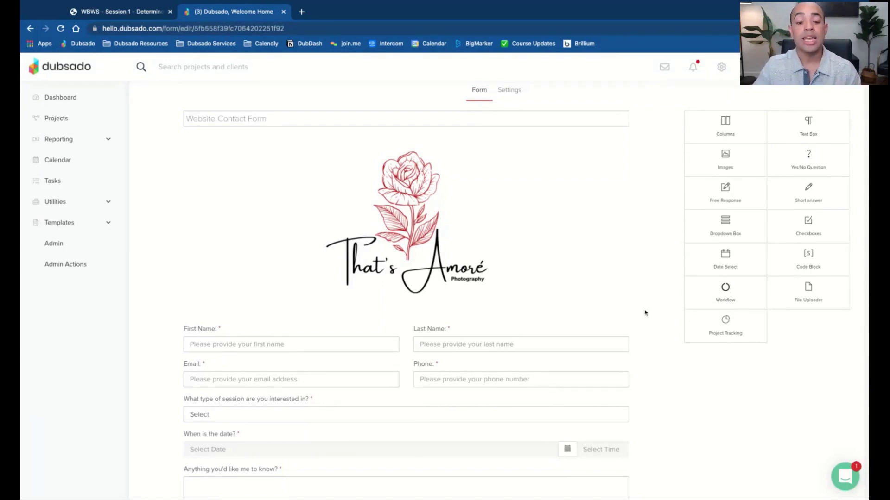
scroll(645, 312, down, 1)
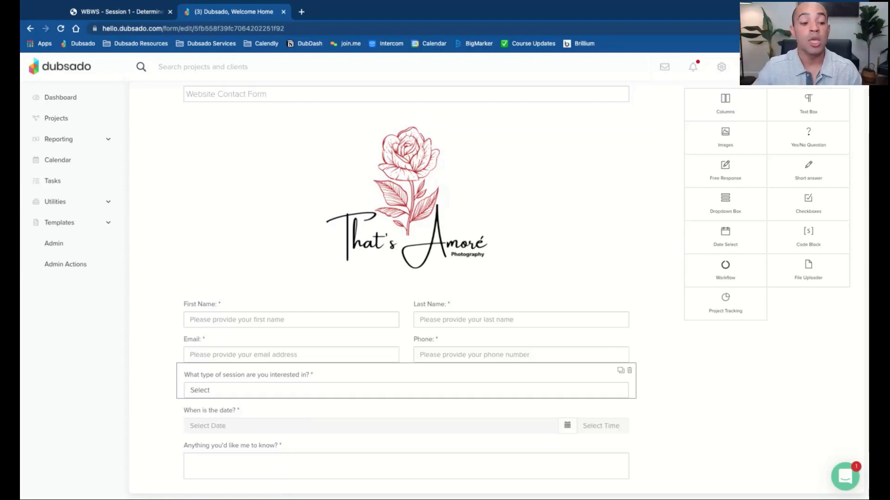
click(620, 370)
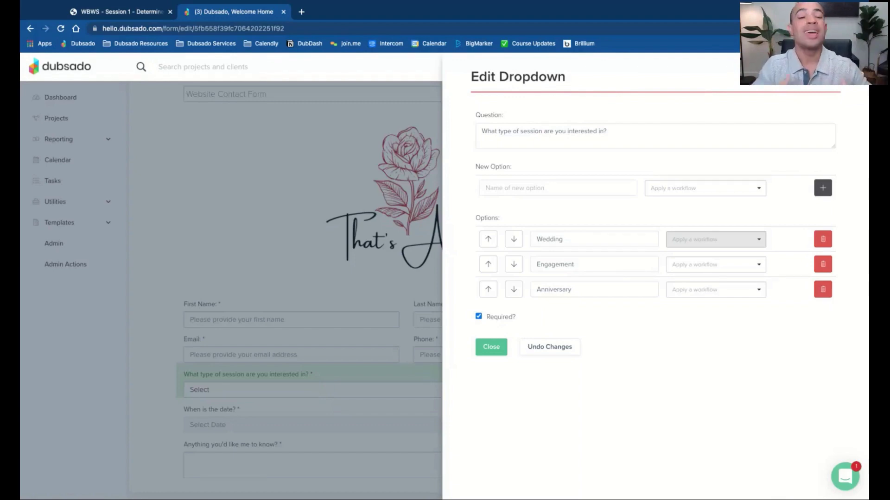
click(491, 347)
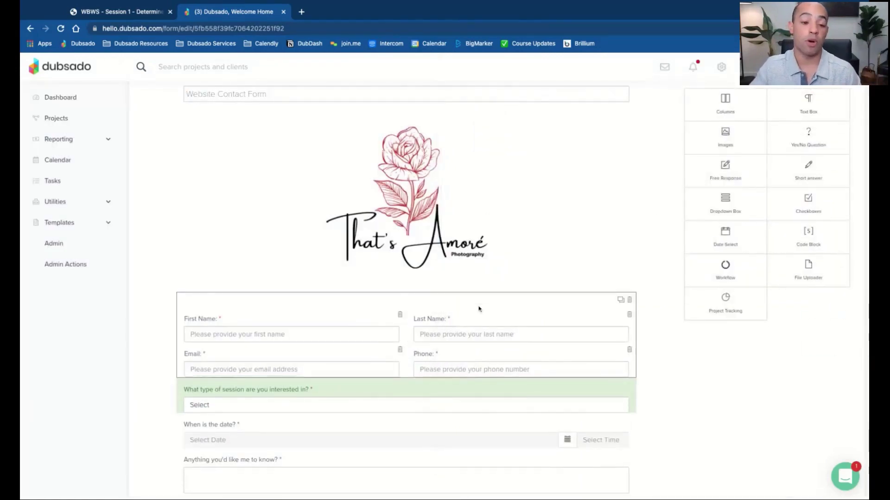
scroll(464, 278, up, 1)
scroll(463, 218, up, 1)
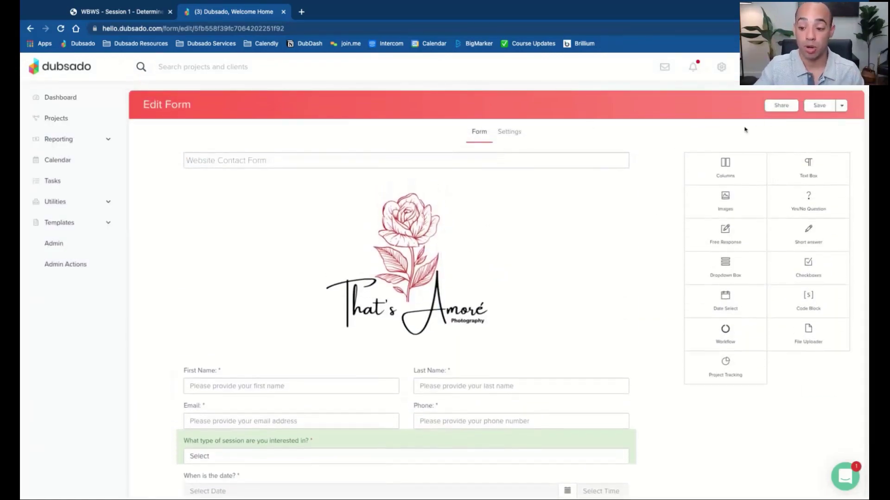
Open the "Wedding Photography Package Proposal (Public)" form from the form templates.
click(58, 223)
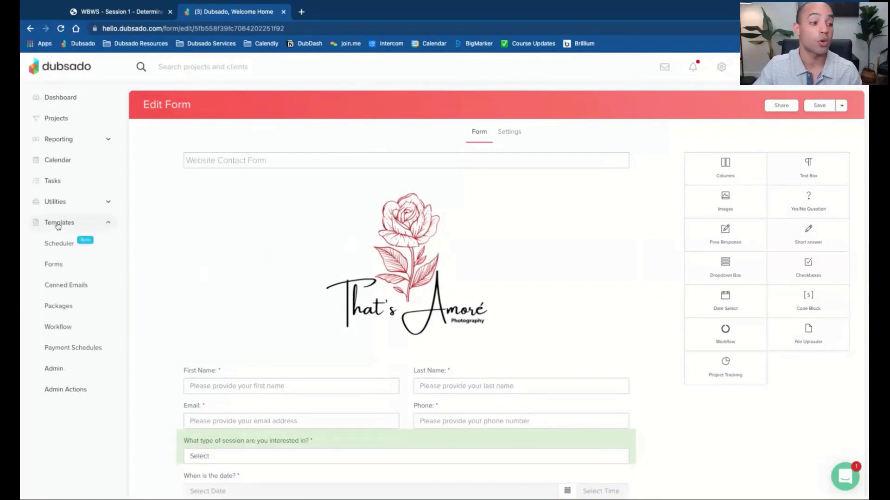
click(53, 264)
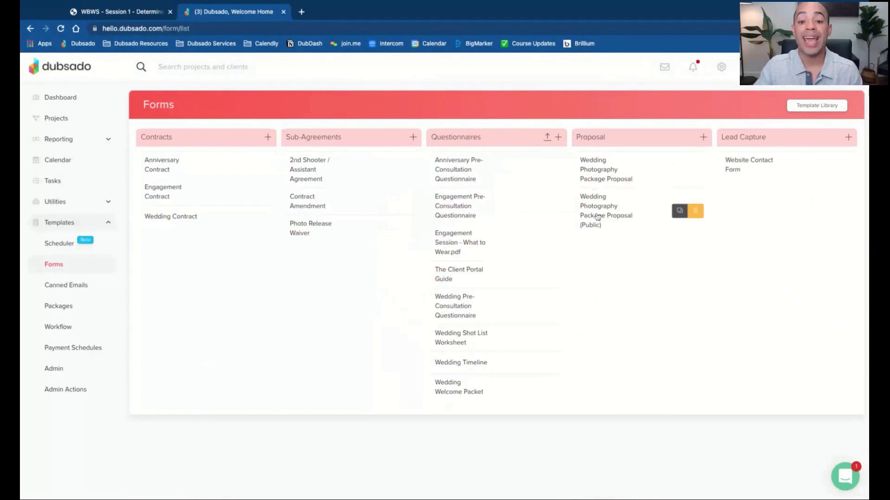
click(598, 216)
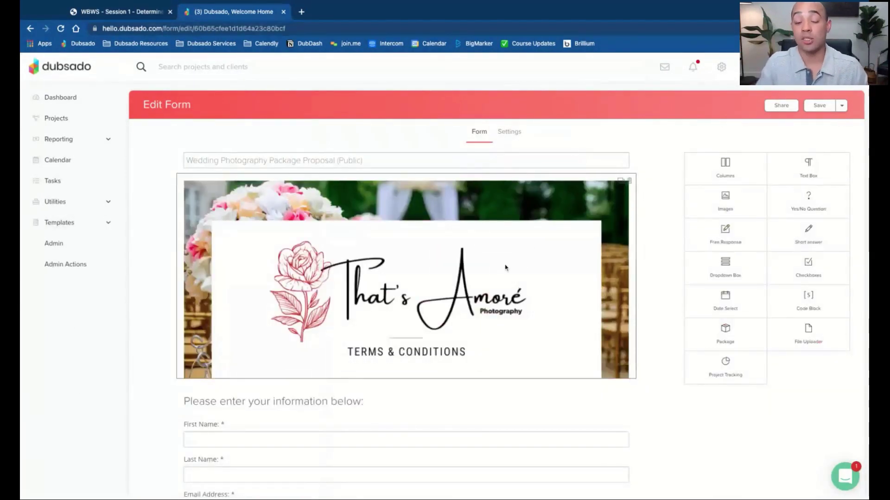
Look through the public proposal's layout, from the client information fields and welcome section to the gallery and wedding packages.
scroll(502, 268, down, 1)
scroll(502, 268, up, 1)
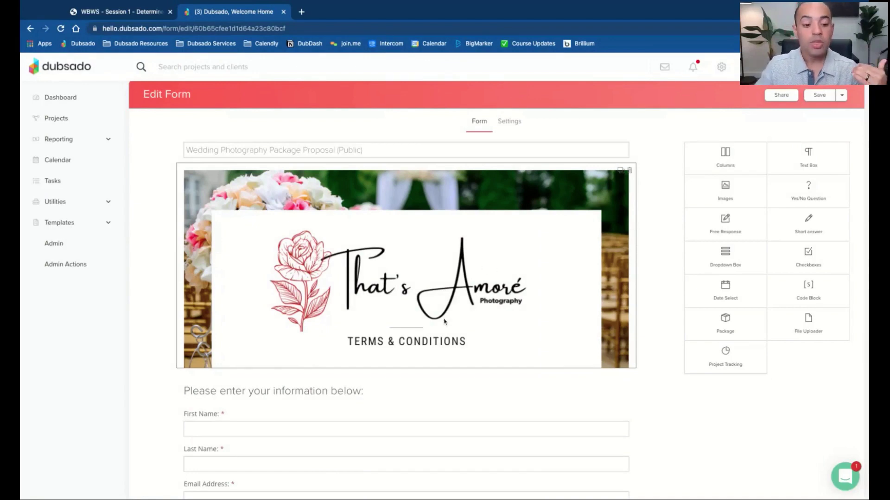
scroll(446, 323, down, 1)
scroll(445, 323, down, 2)
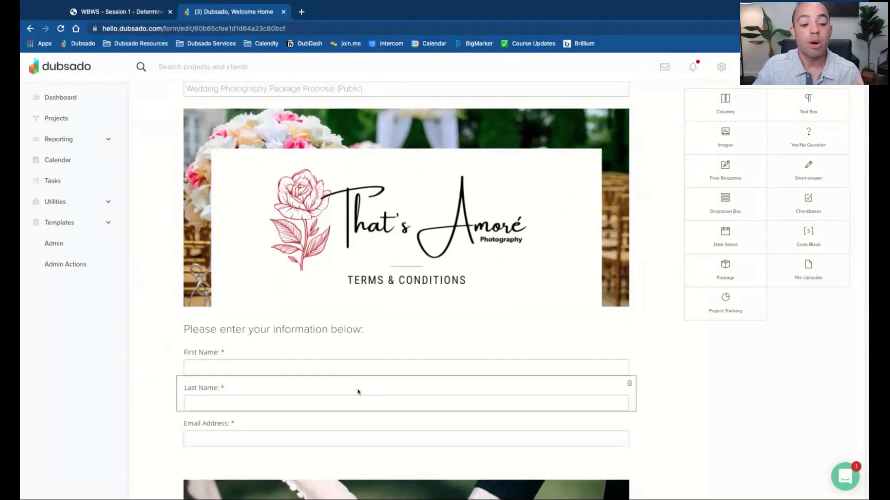
scroll(356, 393, down, 2)
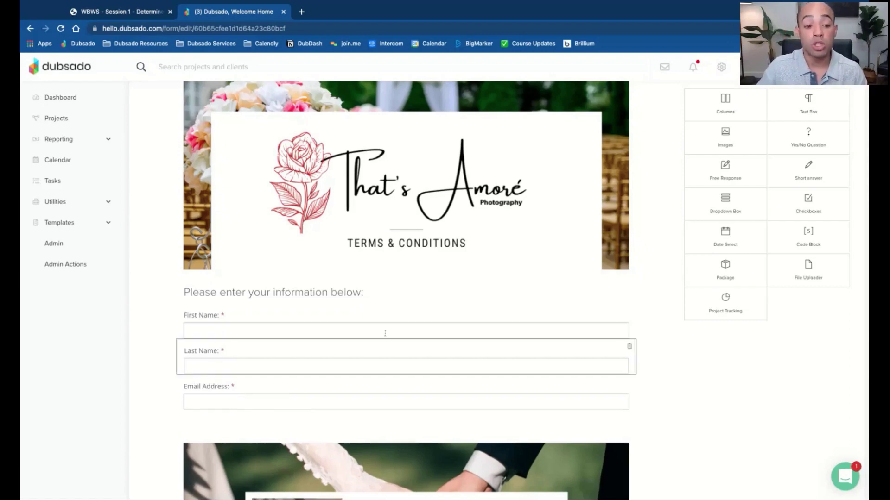
scroll(431, 344, down, 1)
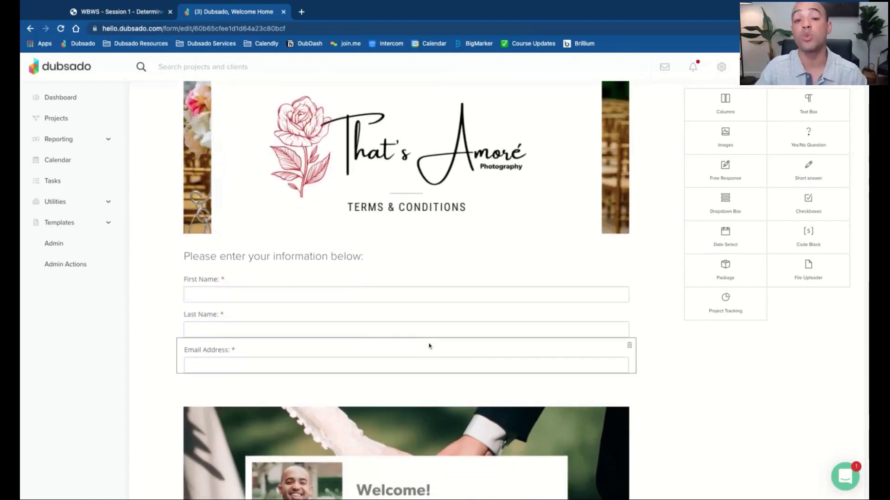
scroll(430, 344, down, 5)
scroll(430, 345, down, 13)
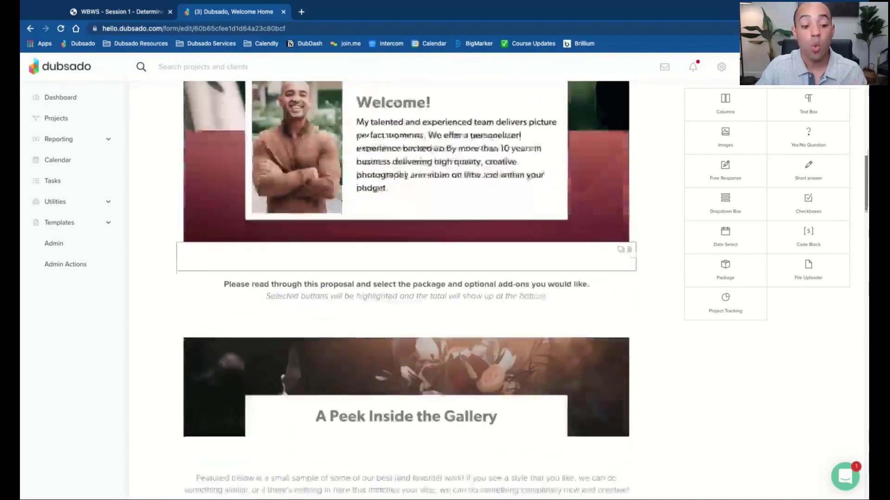
scroll(405, 290, down, 16)
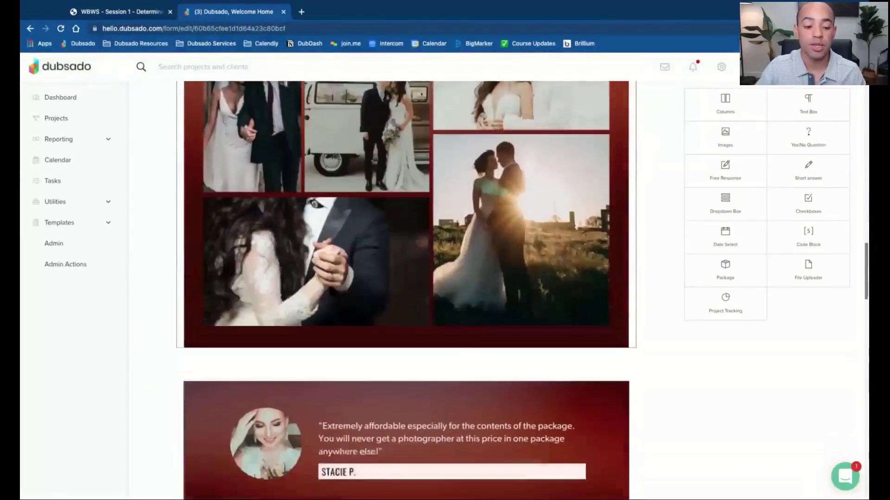
scroll(470, 344, down, 5)
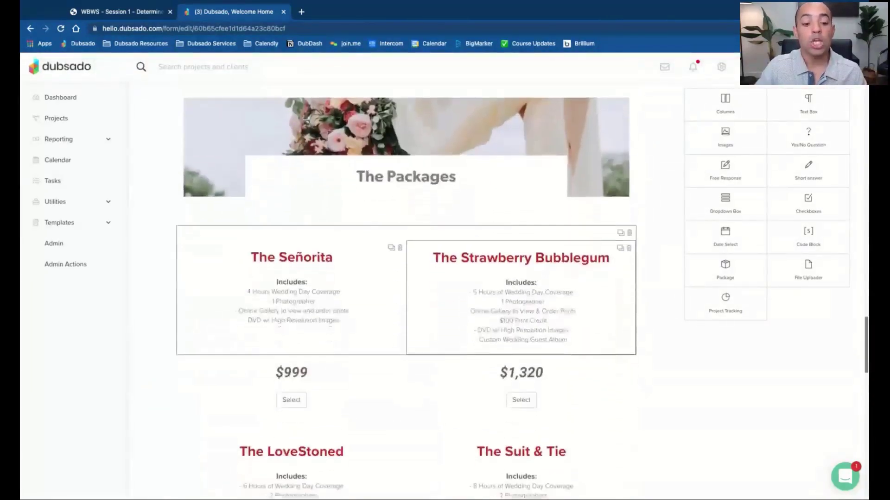
scroll(471, 344, down, 2)
scroll(455, 357, up, 1)
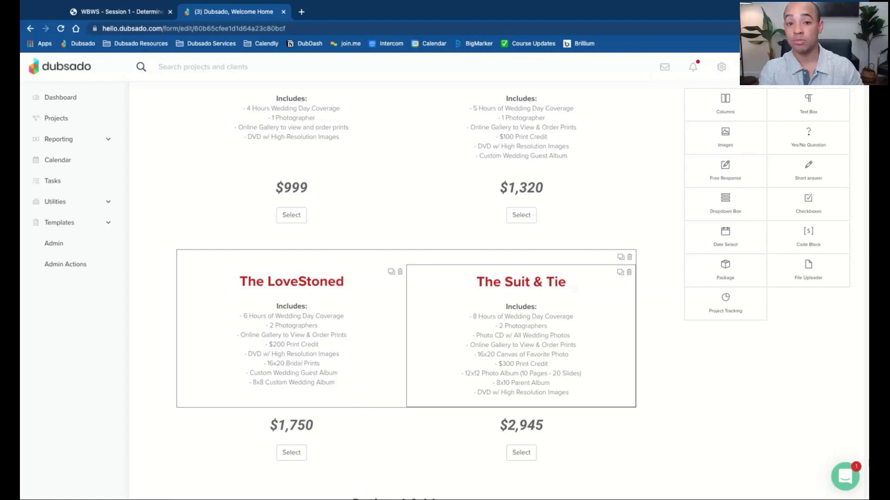
scroll(540, 339, up, 9)
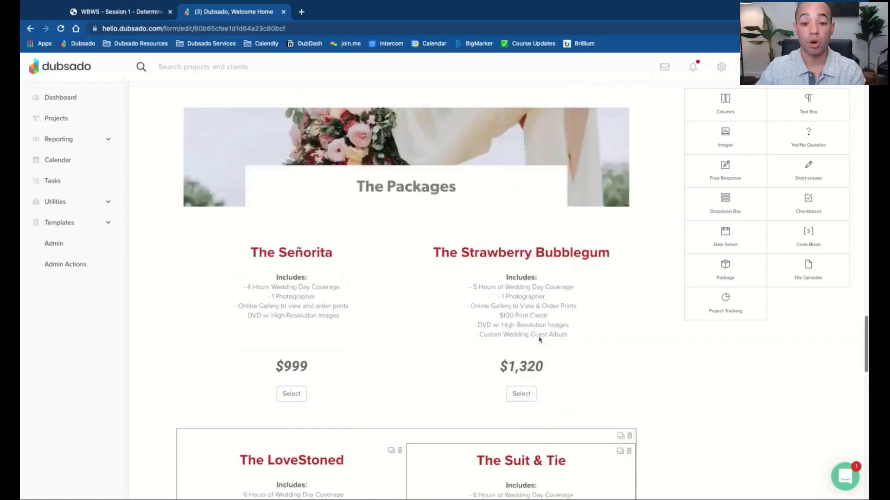
scroll(539, 340, up, 10)
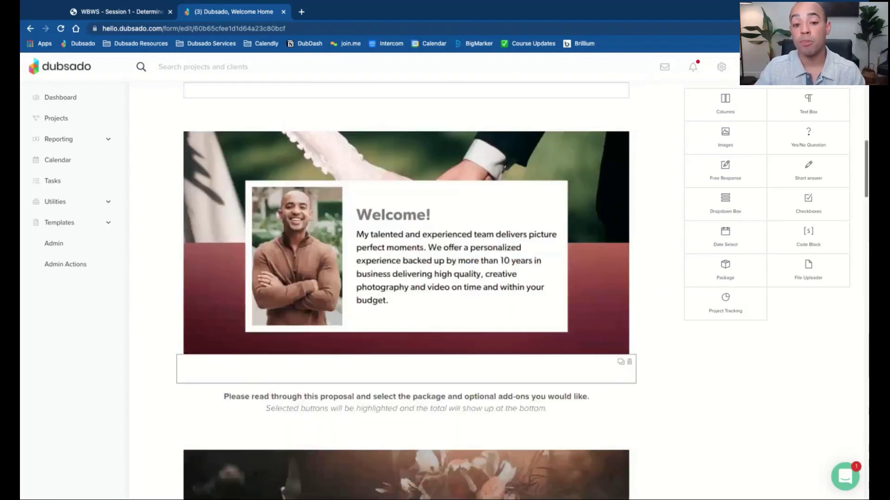
scroll(539, 340, up, 5)
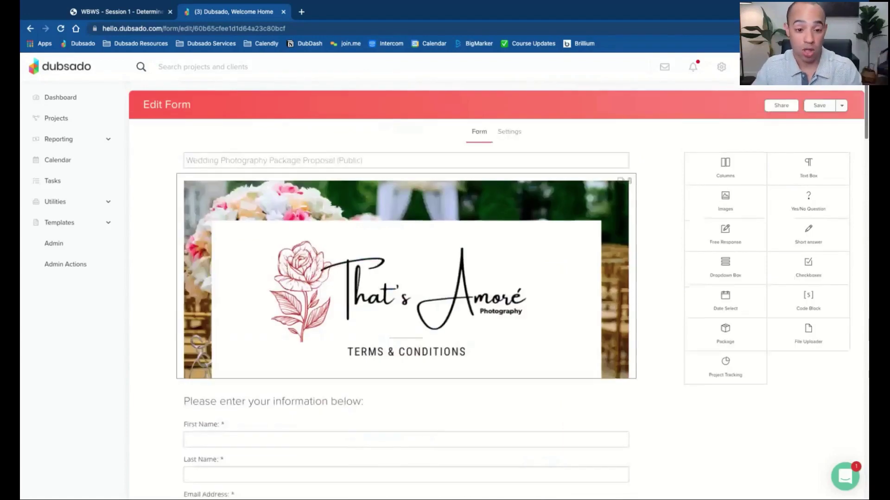
Review the proposal's contract, invoice, privacy, workflow and project status settings, and switch to the "WBWS - Session 1 - Determine Your Process" PDF.
click(512, 133)
scroll(523, 192, down, 2)
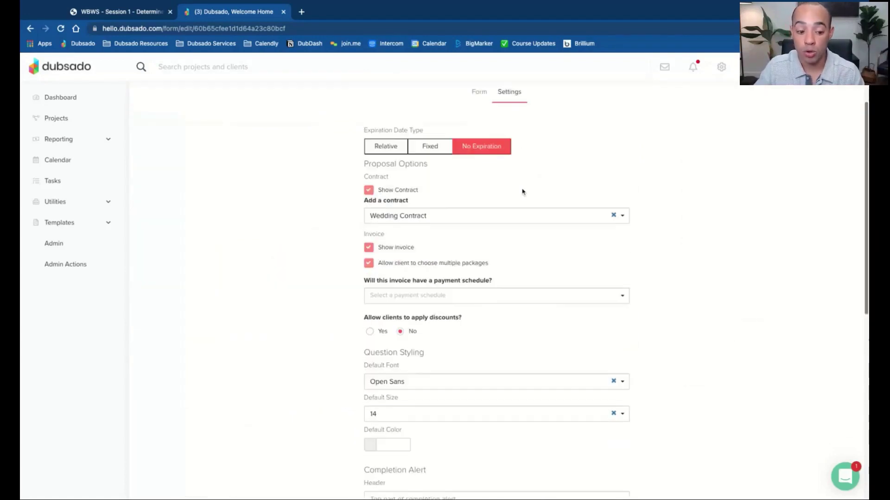
scroll(522, 191, down, 8)
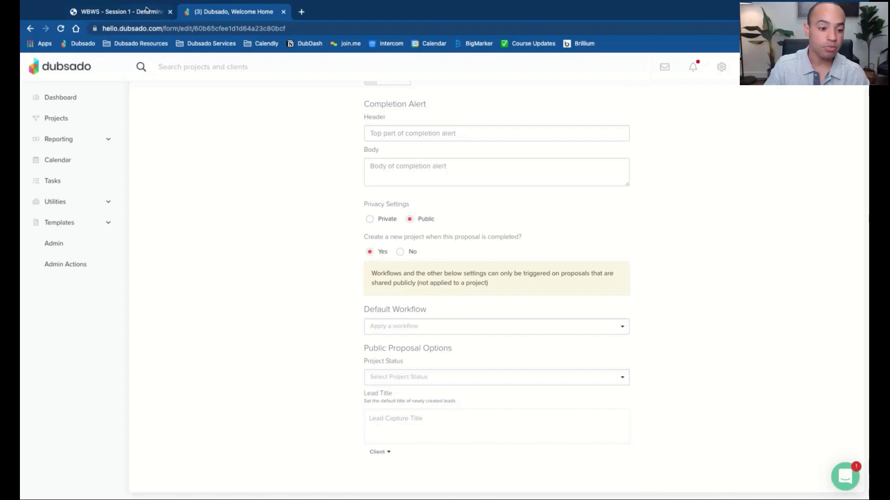
click(146, 10)
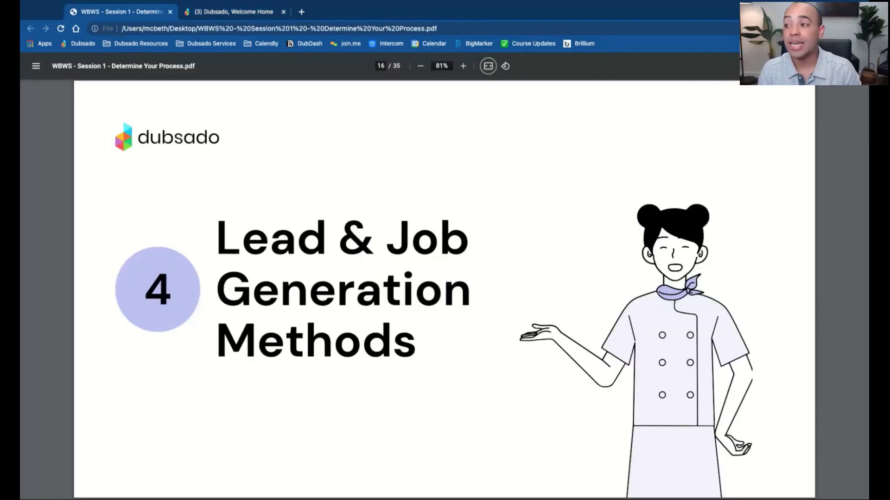